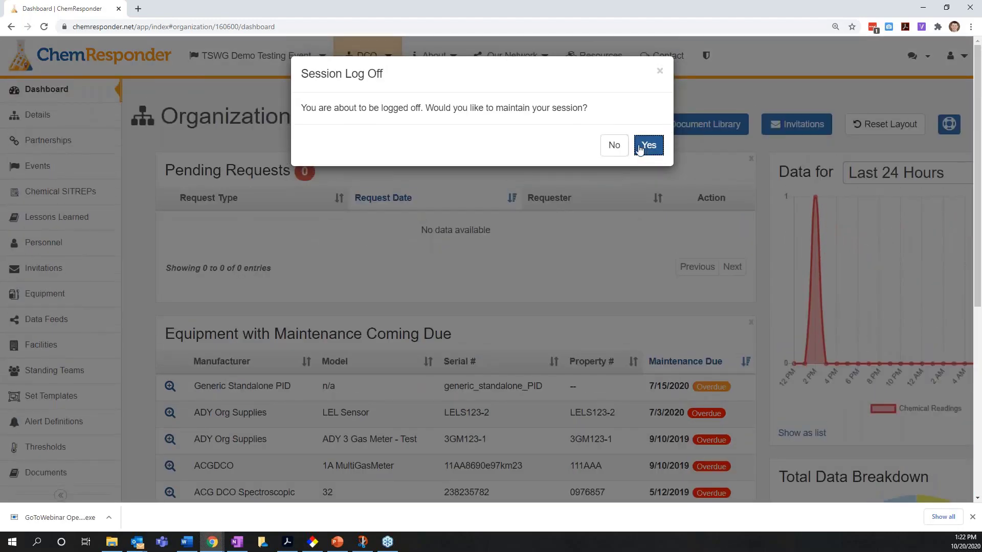
- Open the organization's equipment list
left_click(646, 143)
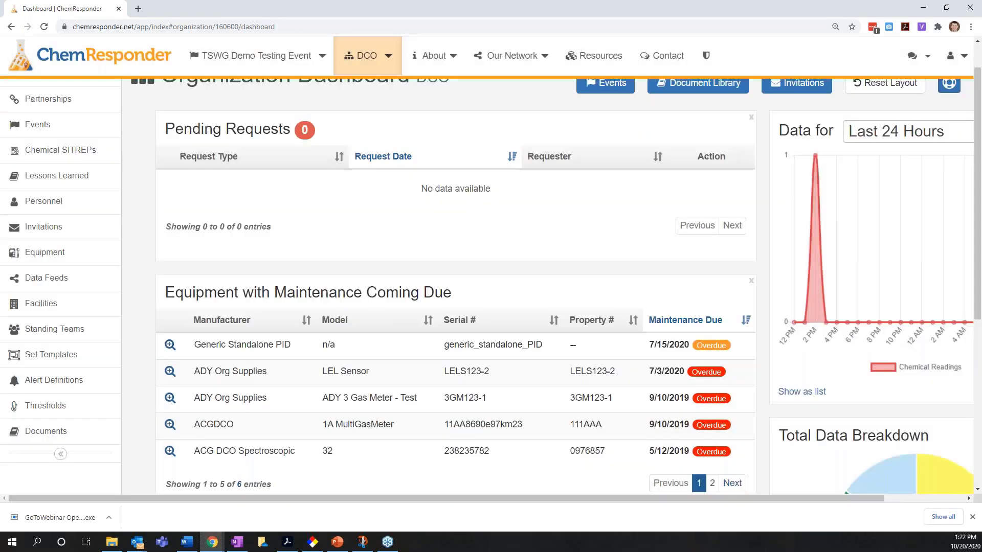
scroll(140, 187, "up", 1)
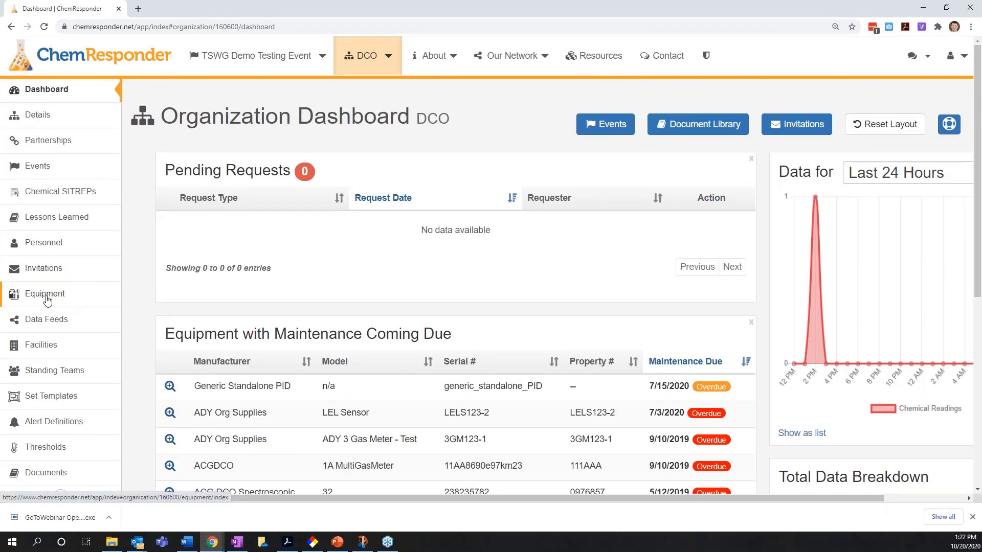
left_click(54, 299)
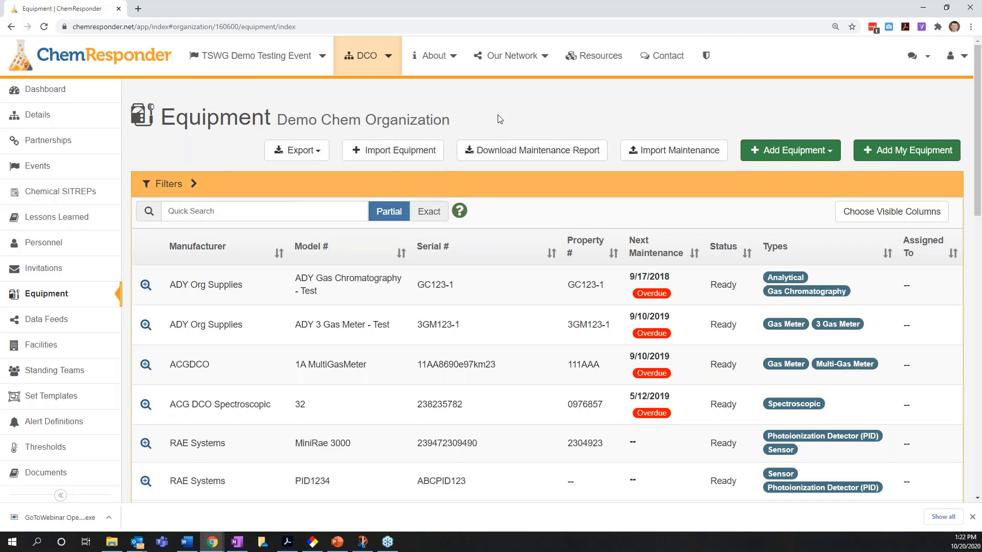
- Review the options for adding equipment and the chemical equipment import page, and return to the equipment list
left_click(824, 153)
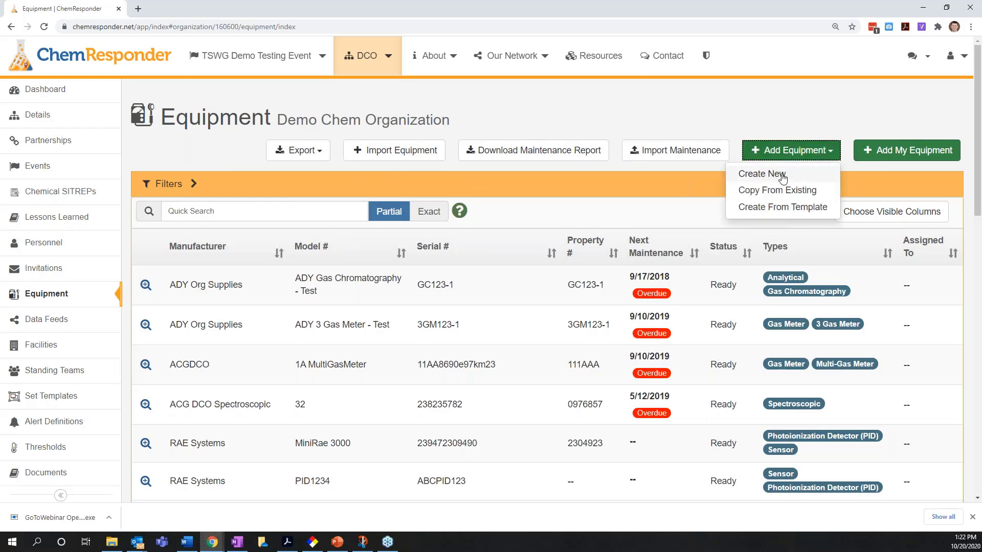
left_click(588, 107)
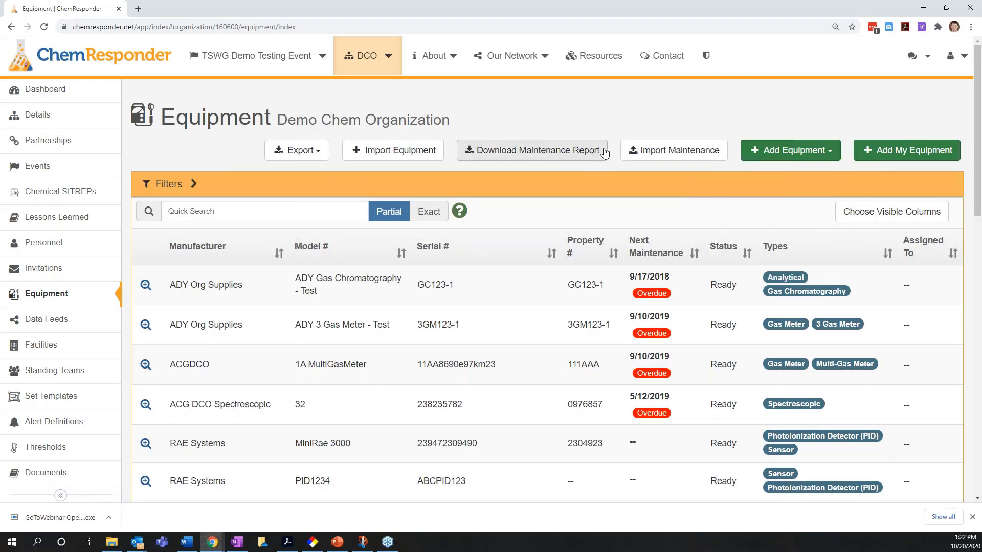
left_click(400, 155)
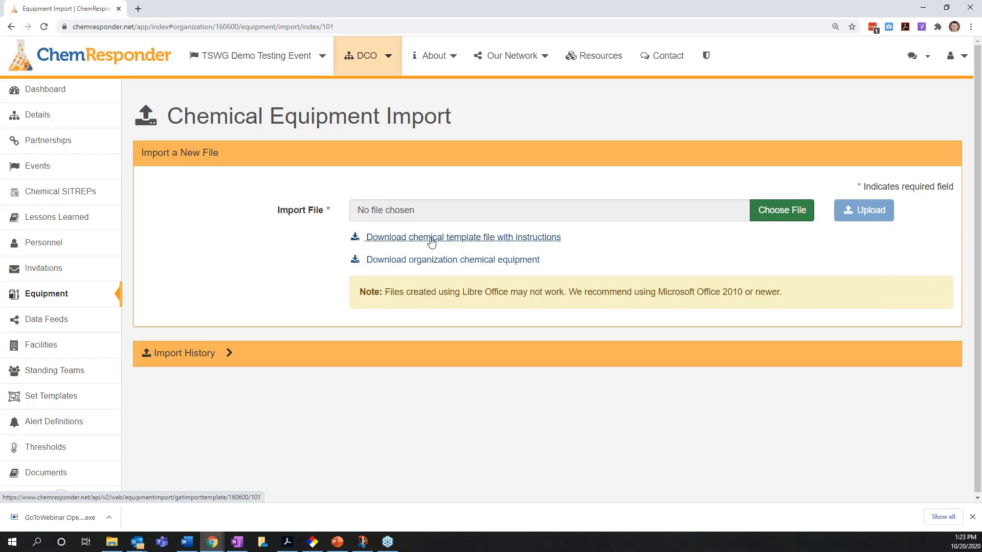
left_click(972, 517)
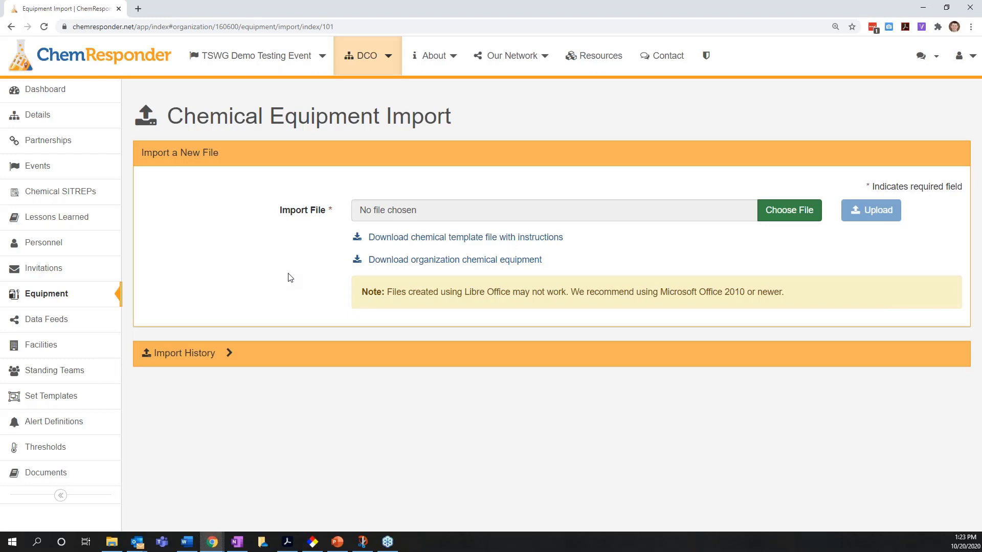
left_click(74, 305)
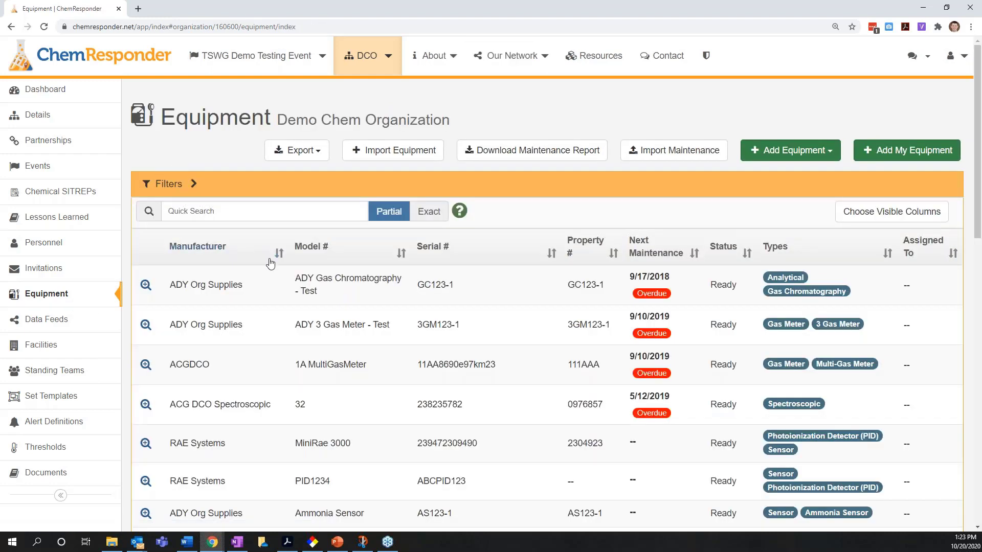
- Find the Generic Multigas Meter in the equipment list and open its details
scroll(284, 299, "down", 6)
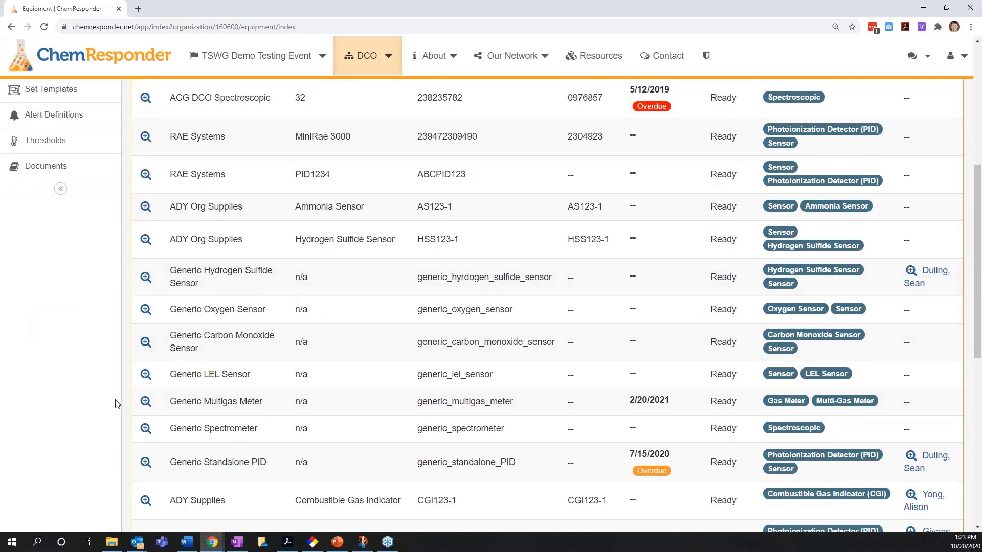
scroll(158, 399, "down", 2)
left_click_drag(176, 302, 254, 296)
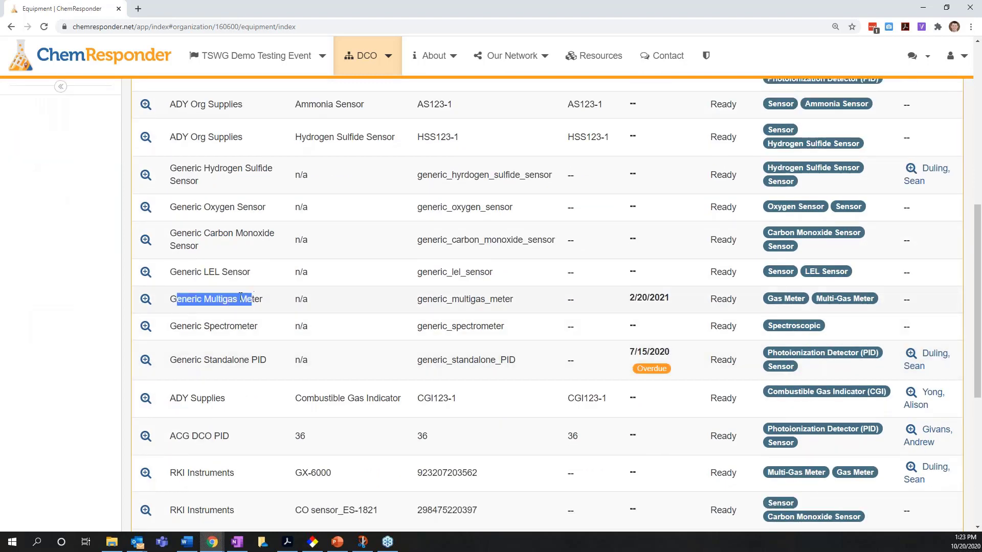
left_click(113, 302)
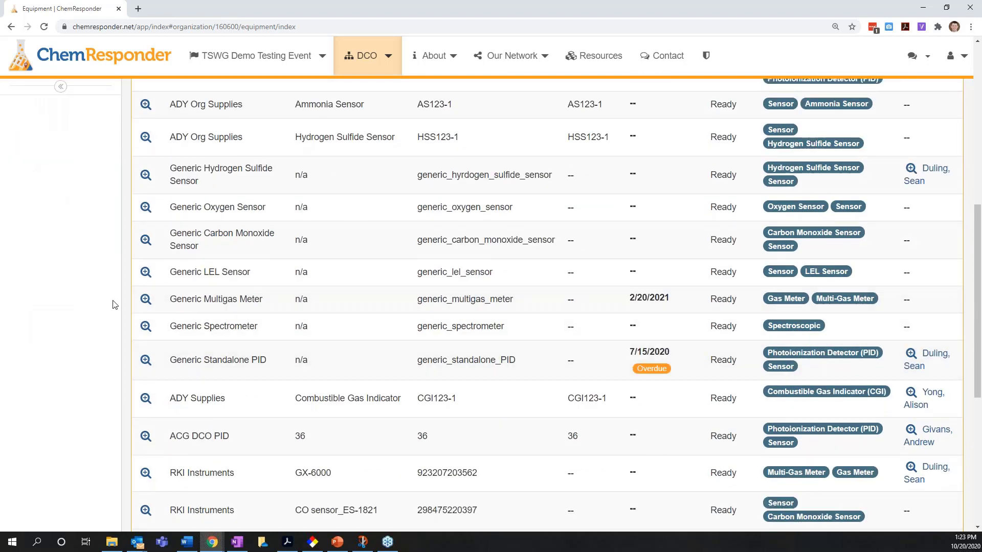
left_click(145, 301)
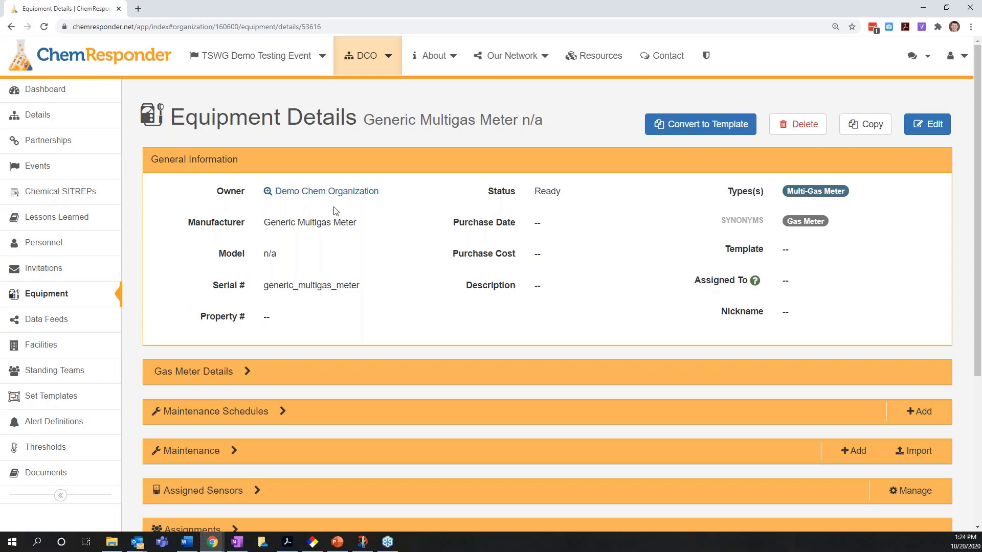
left_click_drag(360, 227, 264, 229)
left_click(144, 271)
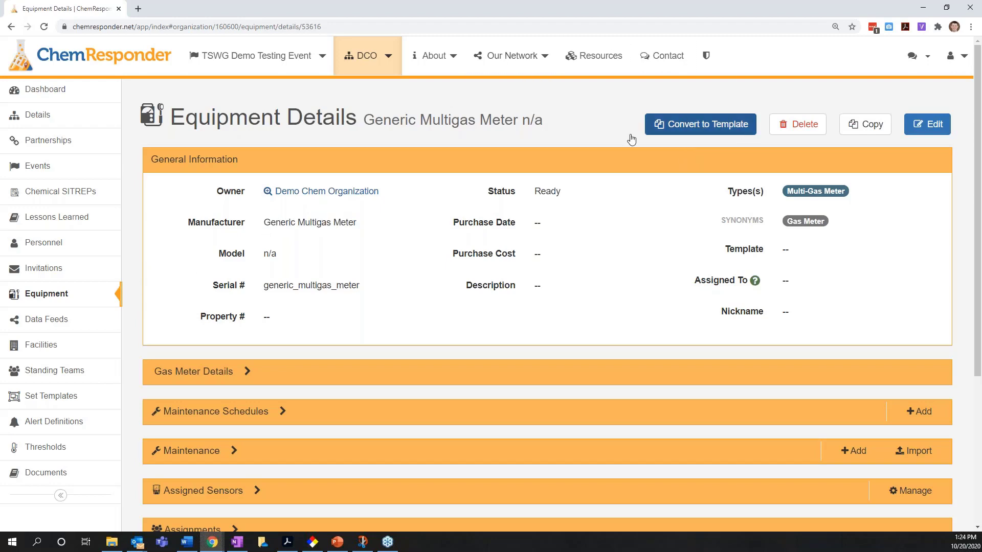
- Expand the meter's Maintenance Schedules and Maintenance sections to show their records
scroll(137, 317, "down", 1)
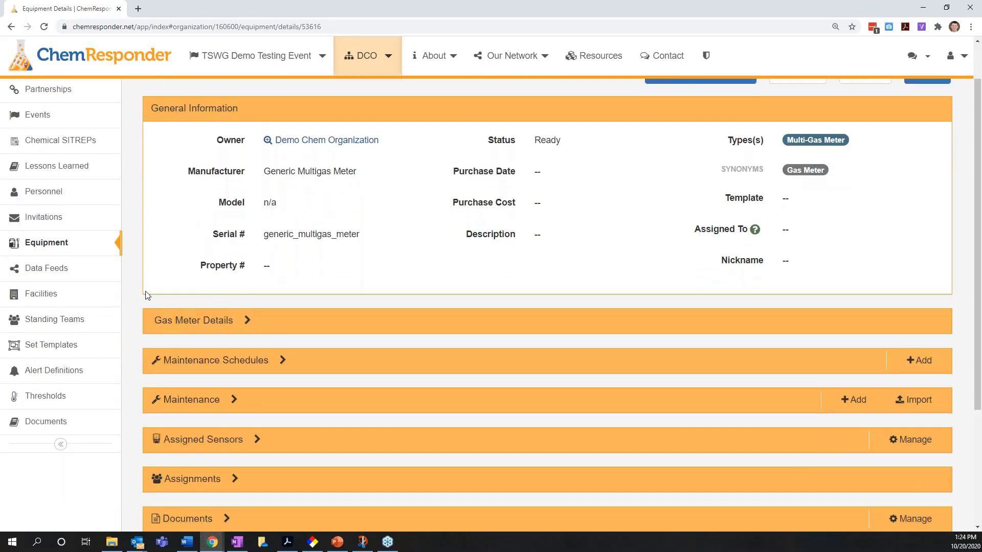
scroll(145, 296, "down", 2)
scroll(136, 318, "down", 1)
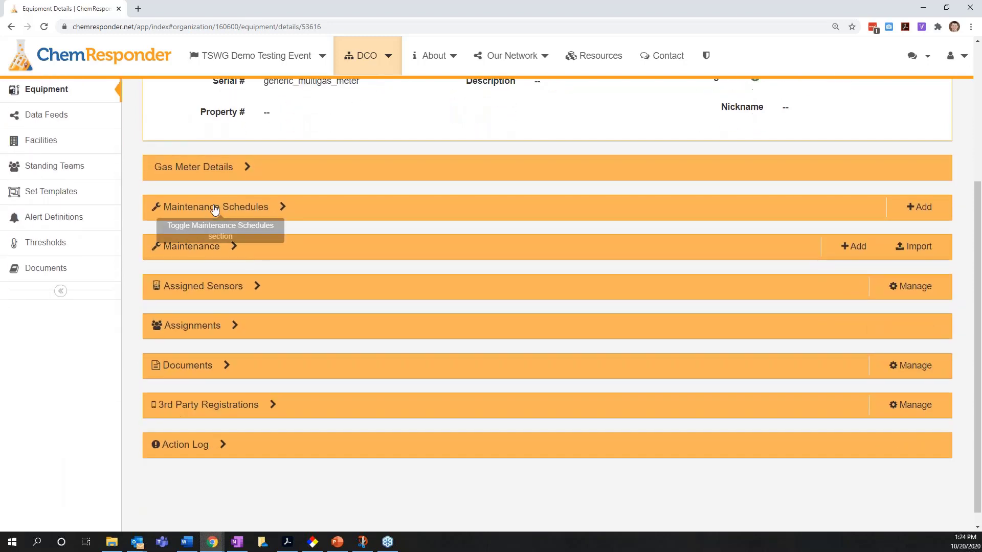
left_click(215, 207)
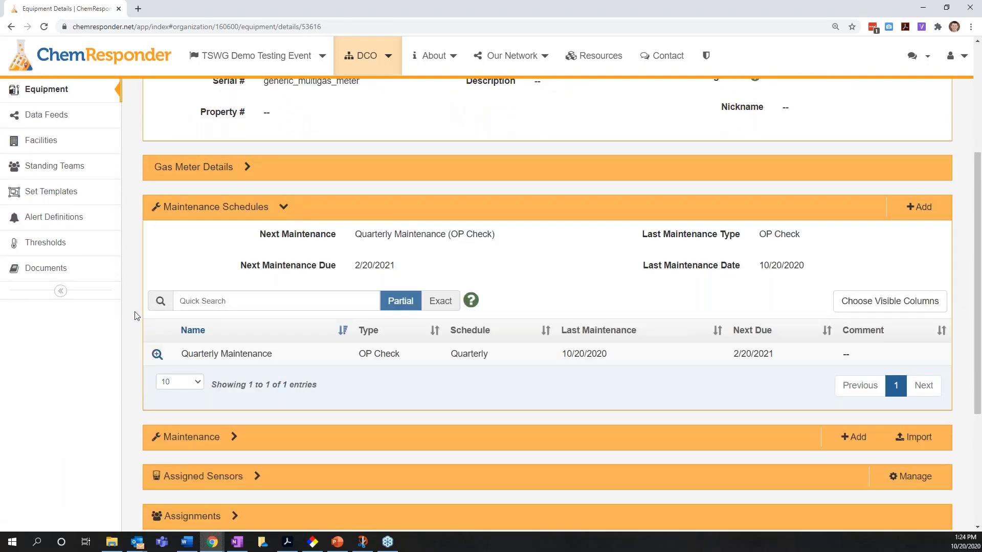
scroll(180, 370, "down", 1)
left_click(190, 386)
scroll(118, 340, "down", 1)
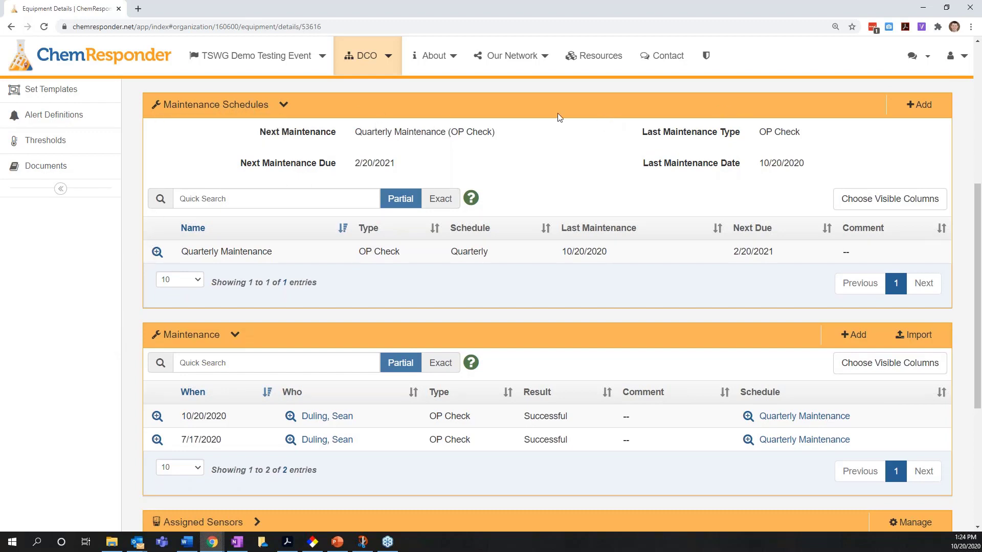
- Examine the maintenance type and schedule frequency options in a new maintenance schedule record, and leave without saving it
left_click(922, 110)
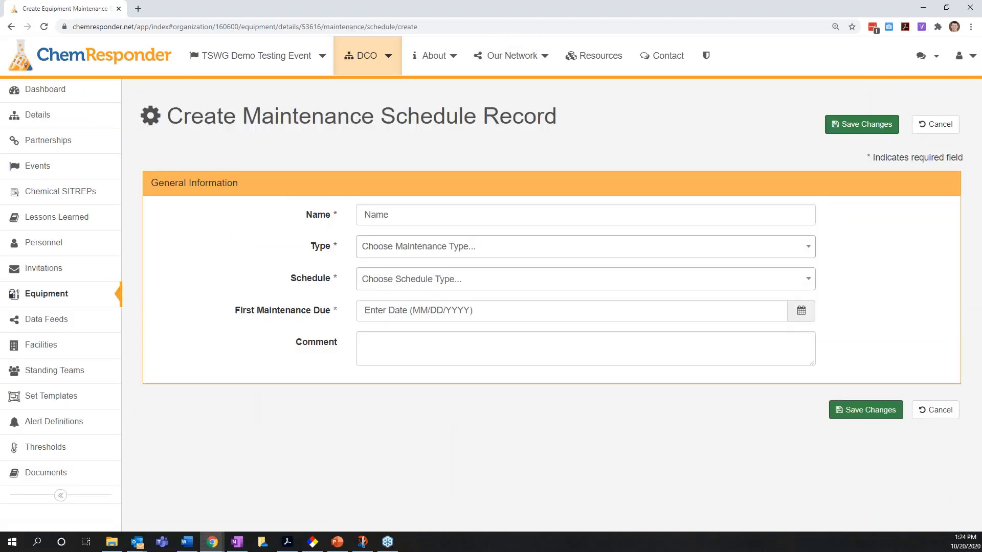
left_click(238, 284)
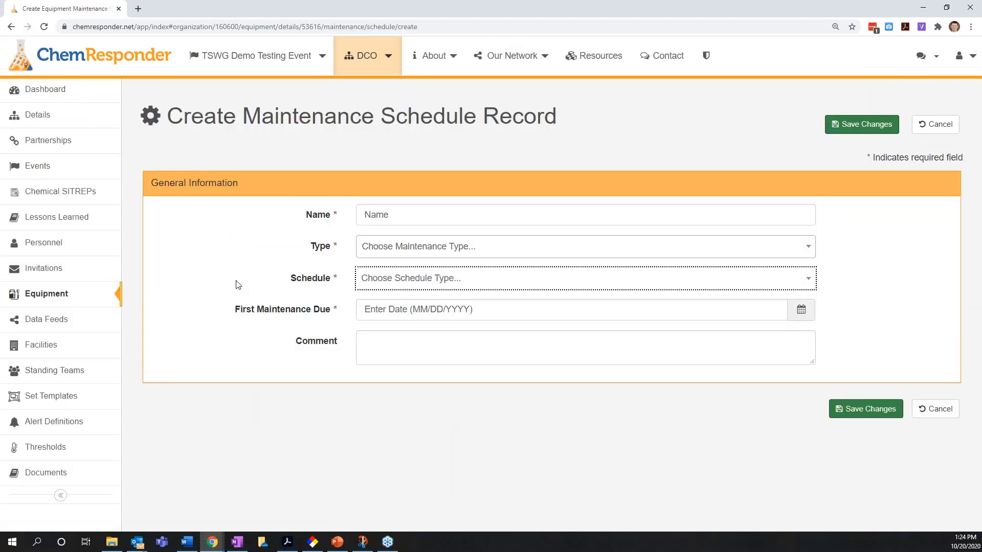
left_click(424, 252)
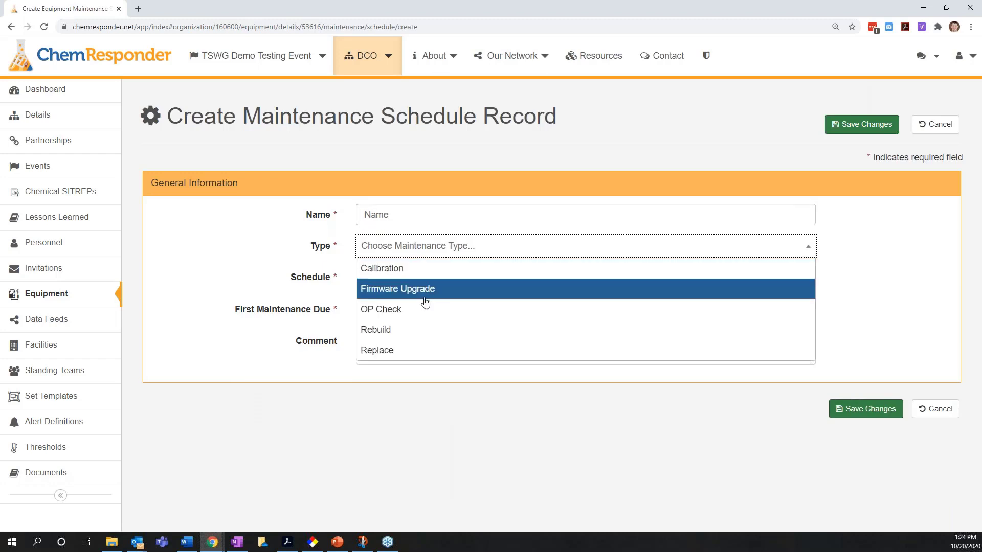
left_click(258, 267)
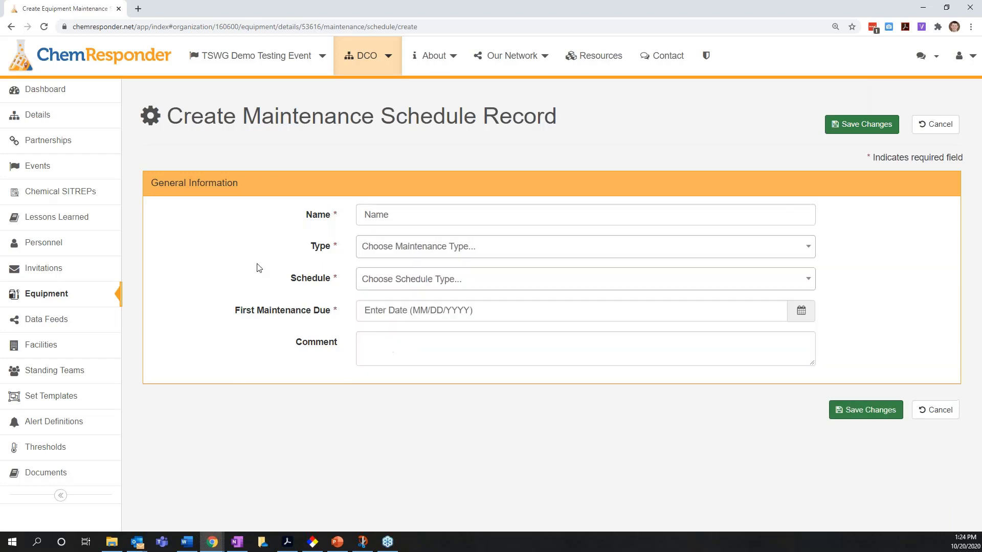
left_click(389, 278)
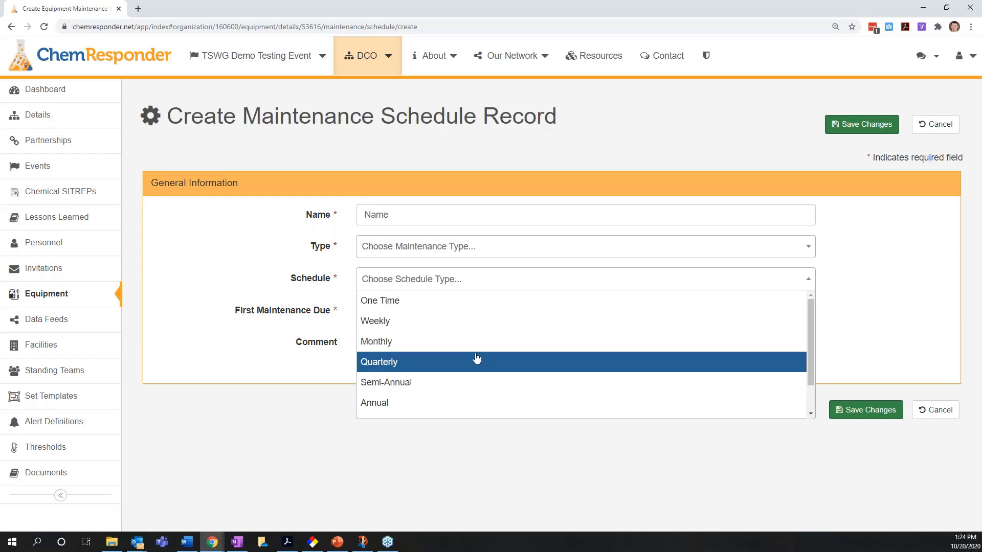
left_click(272, 342)
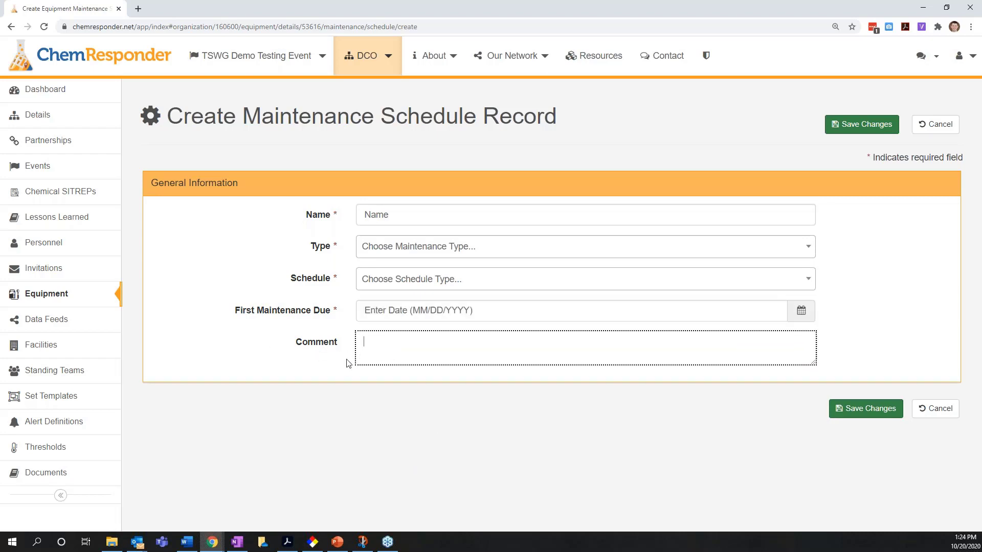
left_click(920, 131)
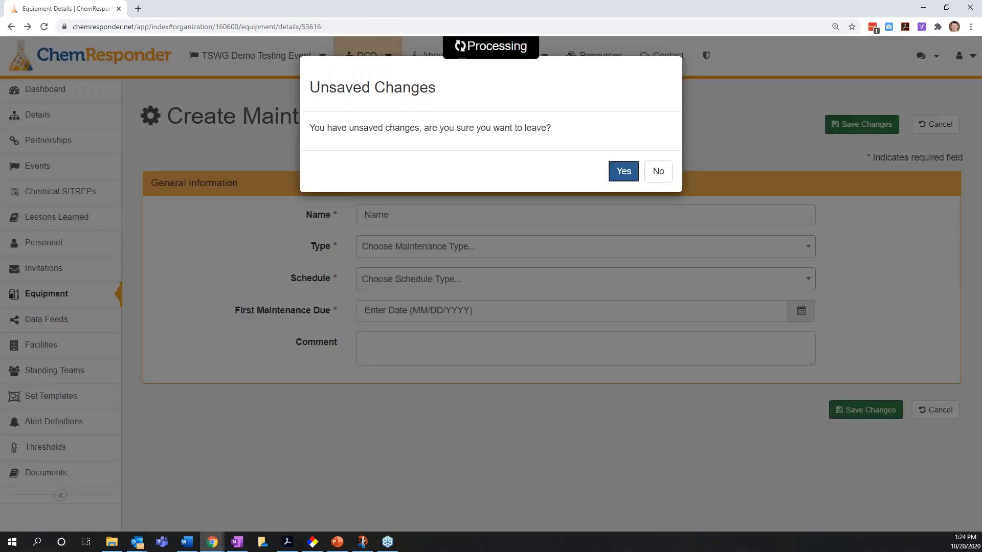
left_click(620, 172)
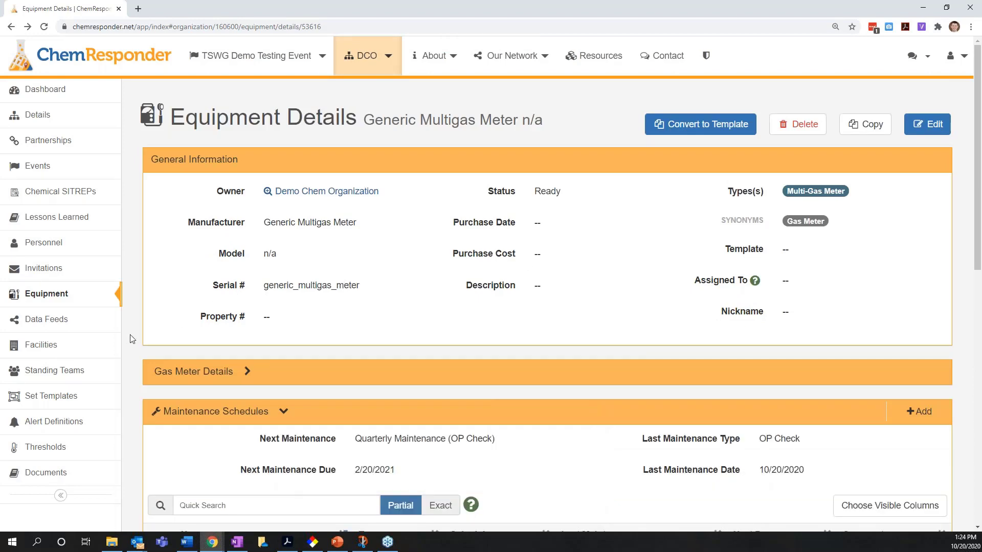
- Start a new maintenance record for the meter and examine its person, schedule and maintenance type choices
scroll(132, 339, "down", 8)
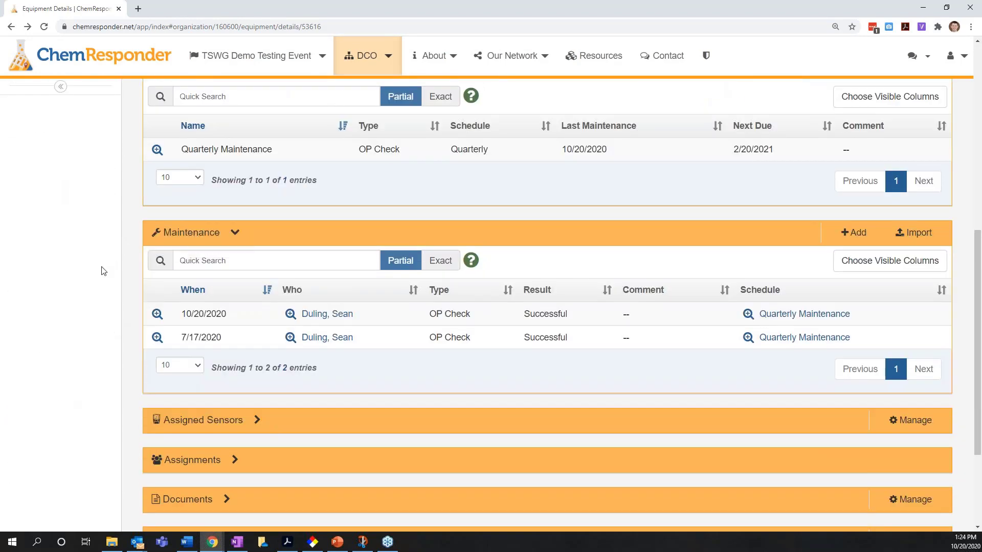
left_click(854, 234)
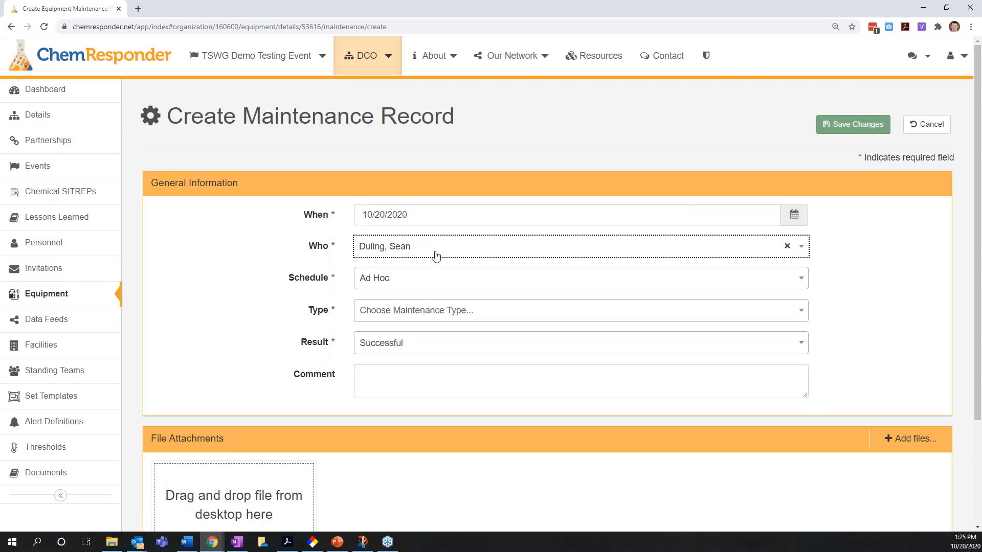
left_click(417, 250)
left_click(280, 250)
left_click(436, 283)
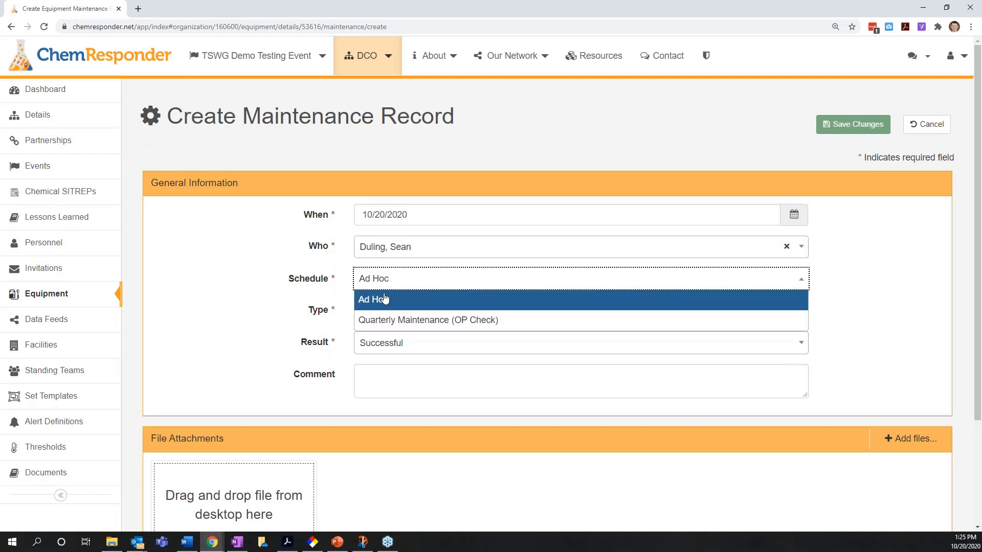
left_click(256, 291)
left_click(443, 320)
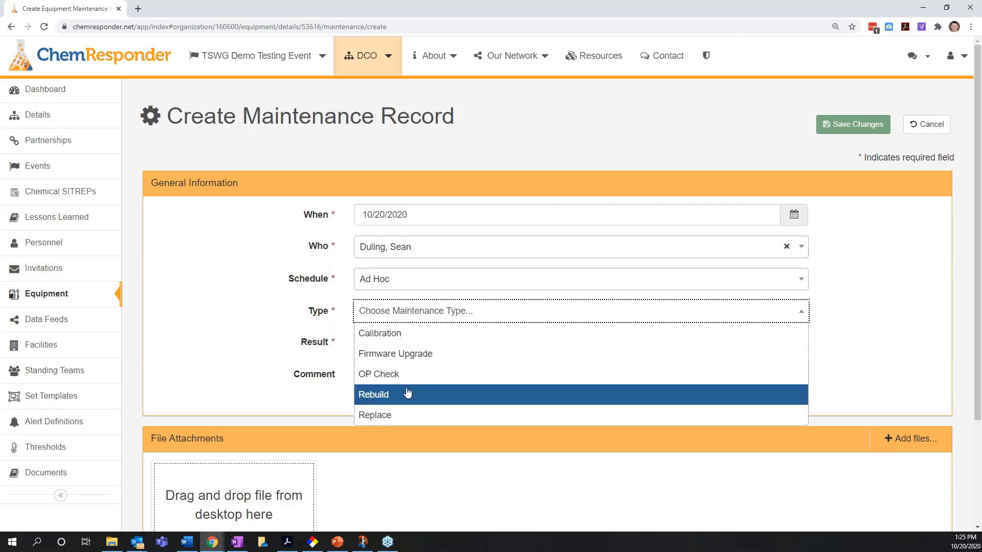
left_click(212, 331)
- Examine the result options, comment field and file attachments of the maintenance record, and cancel it to return to the equipment details
left_click(389, 350)
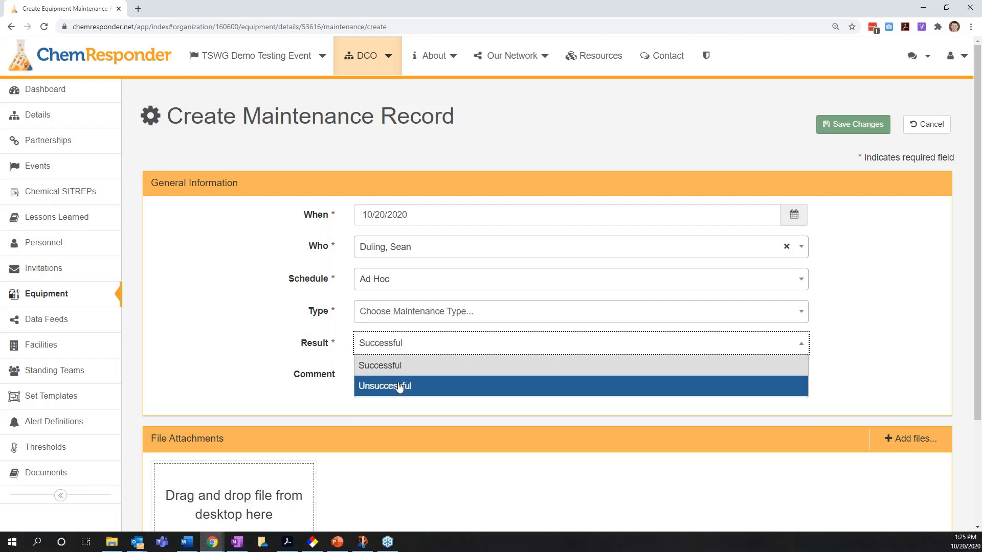
left_click(351, 371)
left_click(265, 379)
scroll(265, 379, "down", 2)
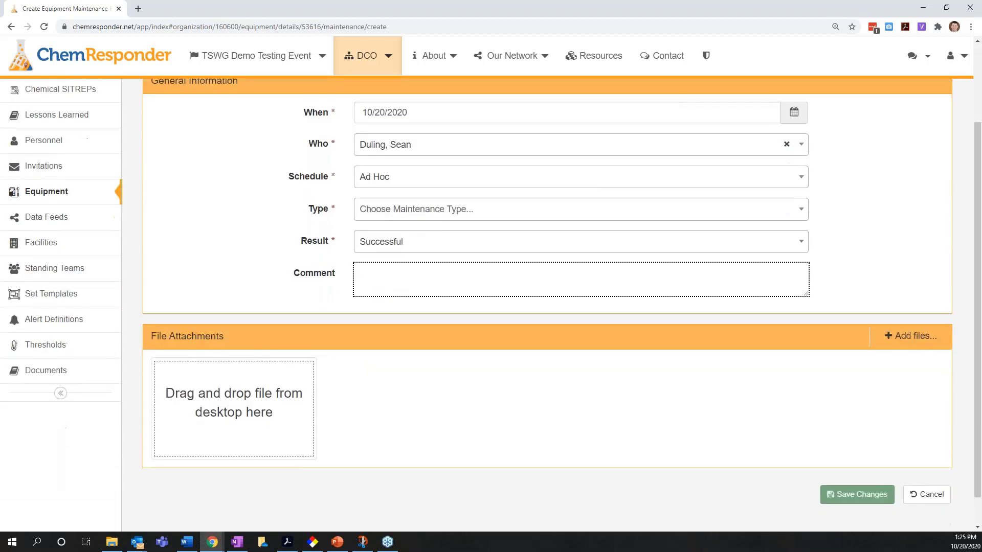
left_click(226, 292)
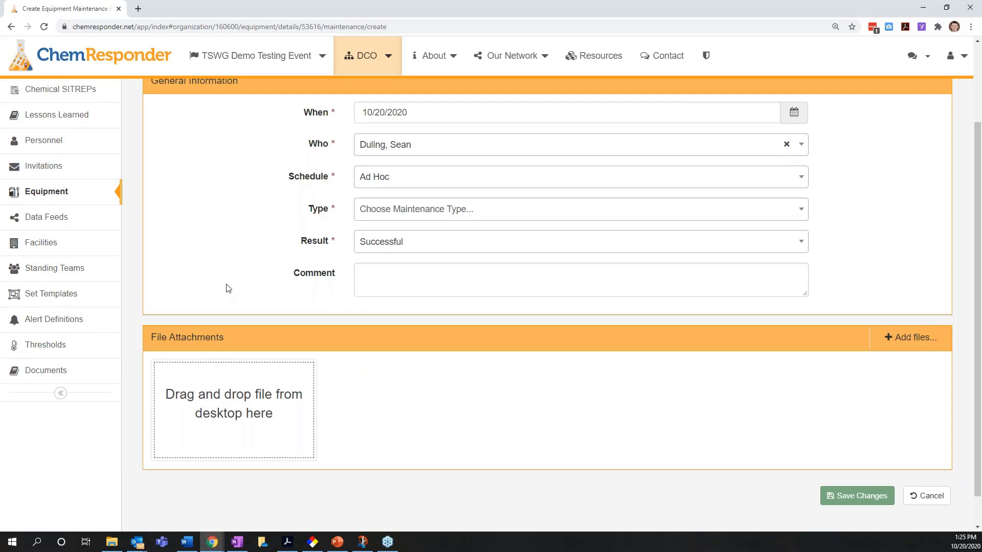
scroll(223, 285, "up", 2)
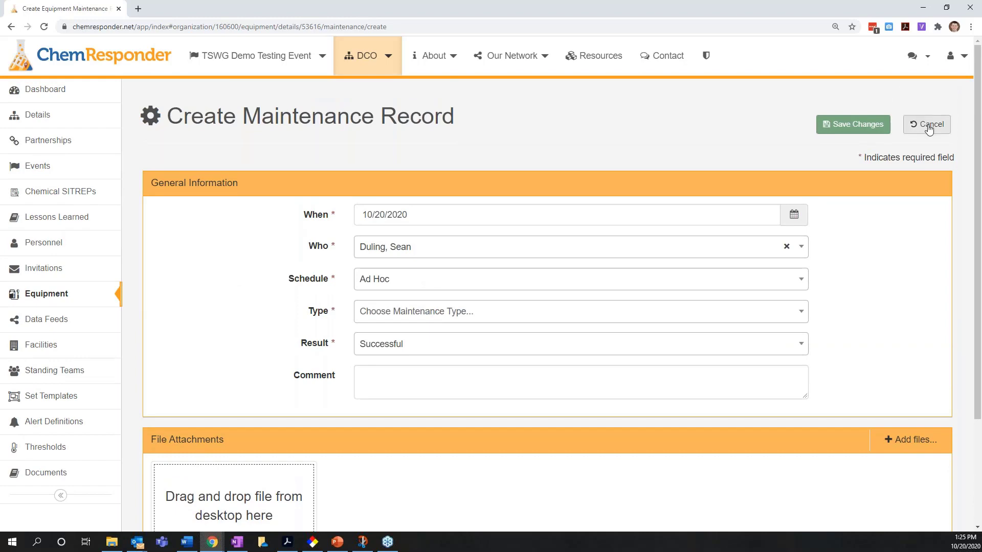
left_click(929, 127)
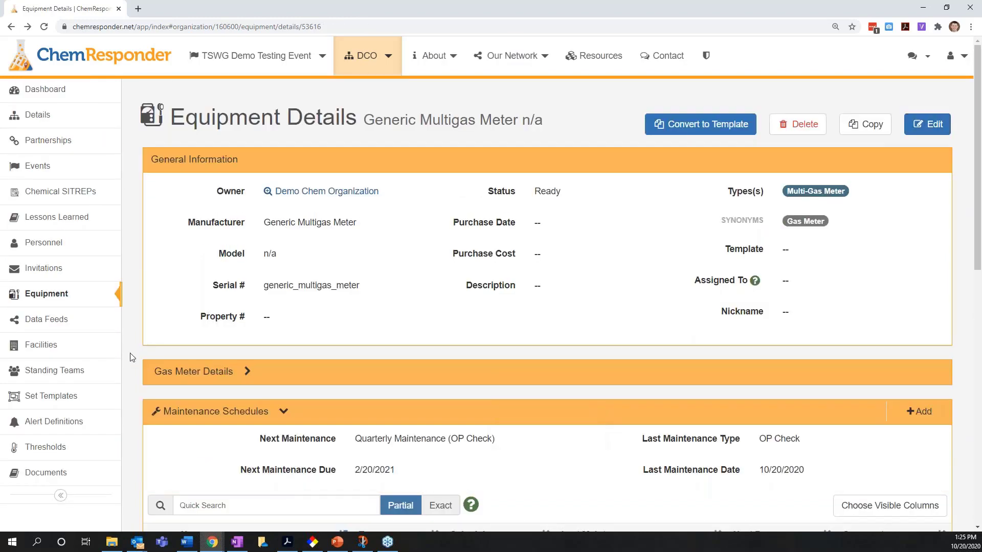
scroll(140, 352, "down", 9)
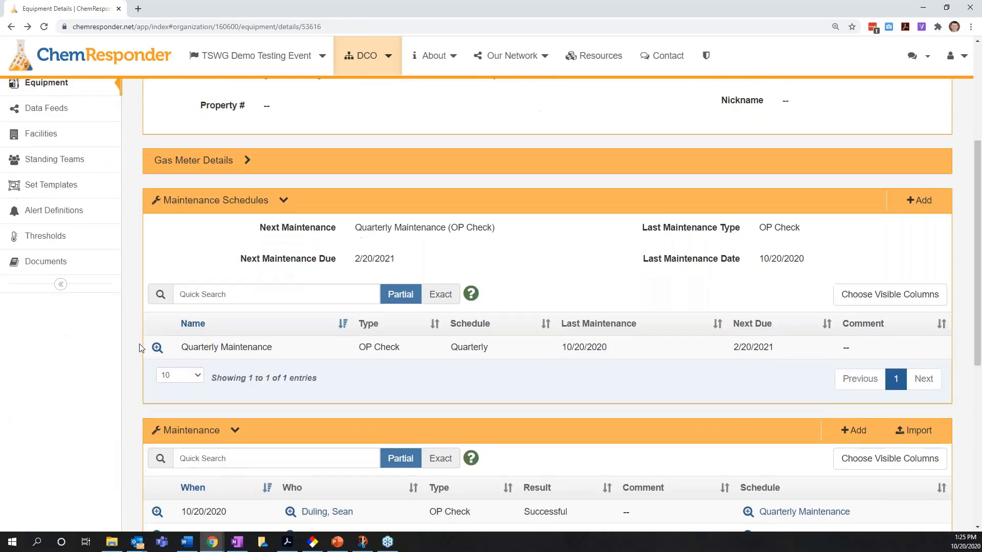
- Go to the management of the multigas meter's assigned sensors and bring up the list of equipment that can be assigned
scroll(138, 349, "down", 2)
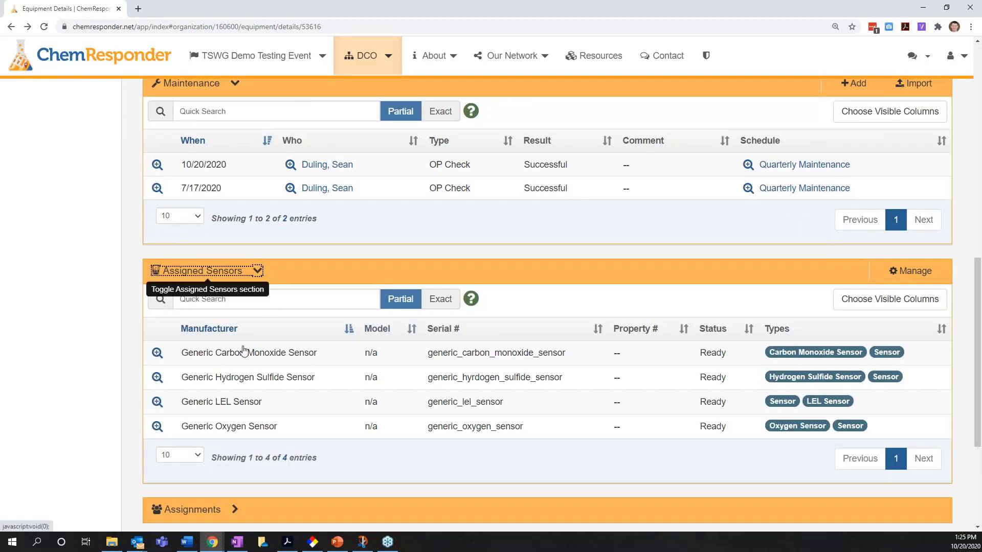
scroll(87, 372, "down", 1)
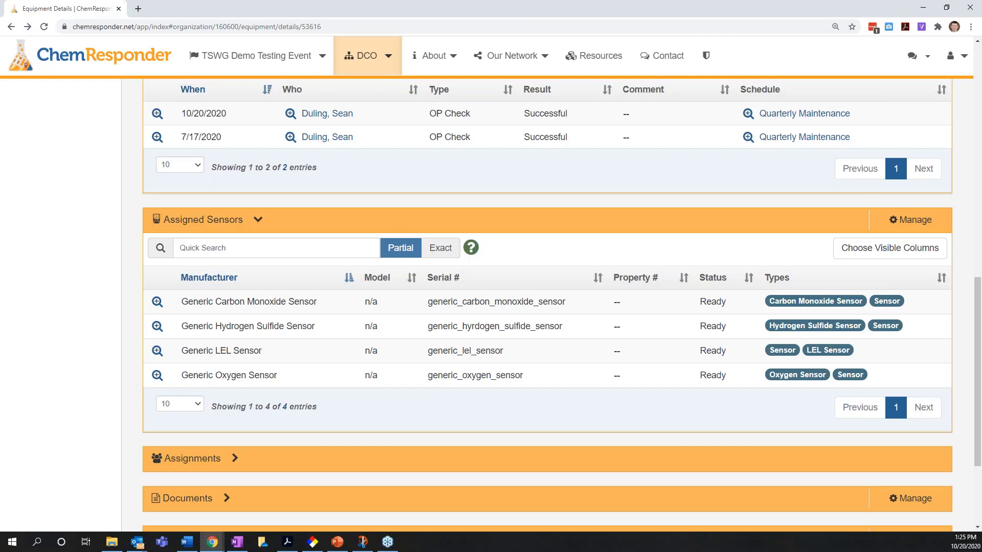
left_click(919, 223)
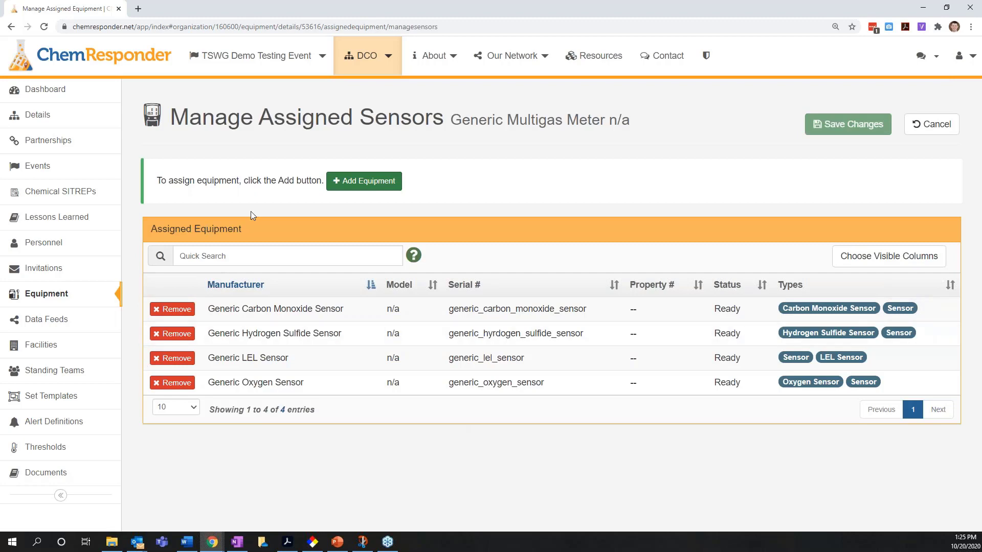
left_click(369, 186)
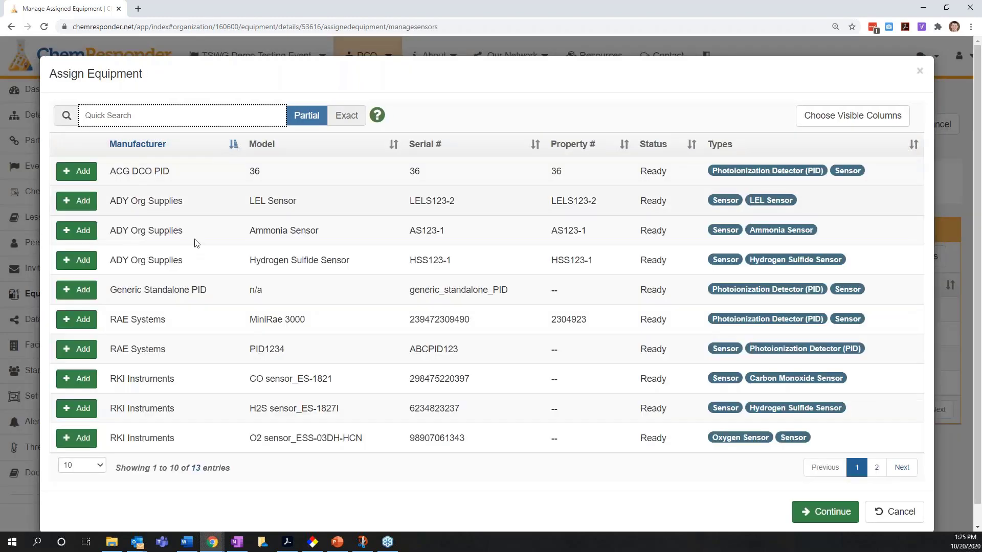
- Mark the ACG DCO PID, the three ADY Org Supplies sensors and the RAE Systems PID1234 for assignment to the meter
left_click(77, 171)
left_click(77, 201)
left_click(77, 230)
left_click(79, 260)
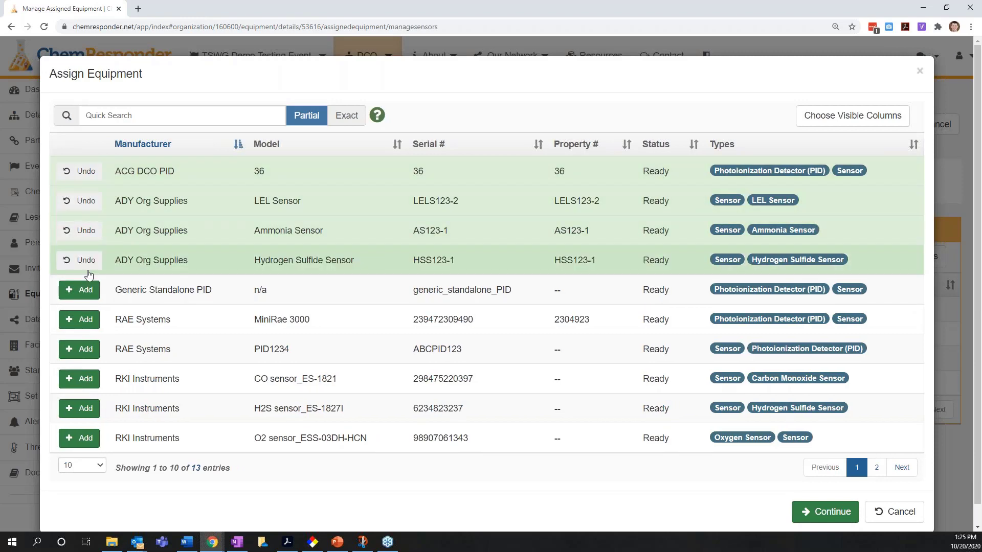
left_click(80, 349)
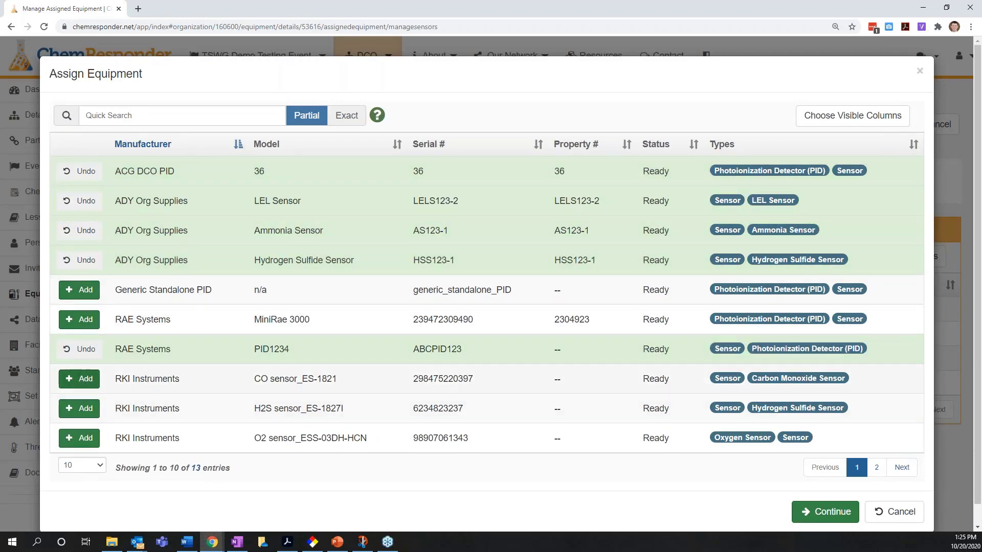
- Search the assignable equipment for "rki", and leave the sensor assignment without saving to return to the equipment details
left_click(119, 118)
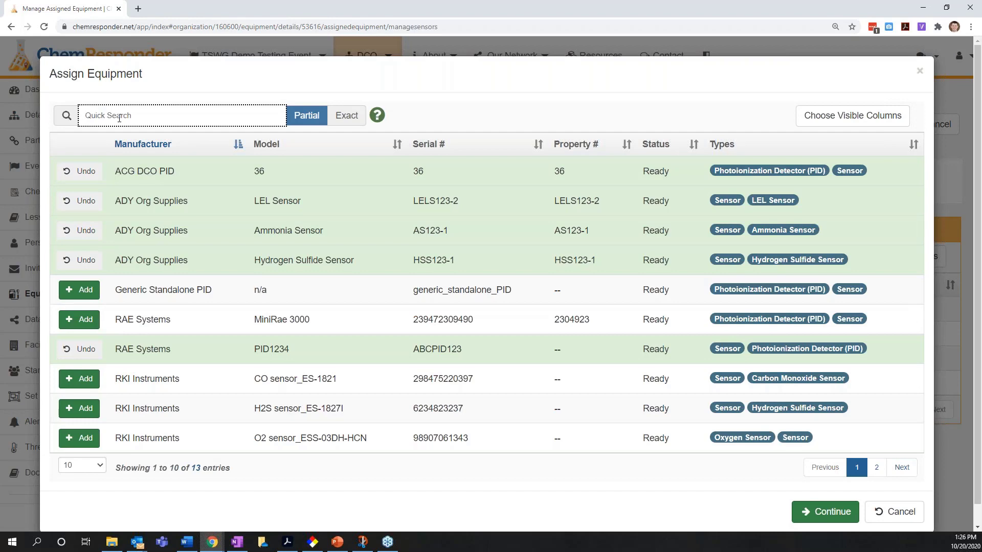
type("rki")
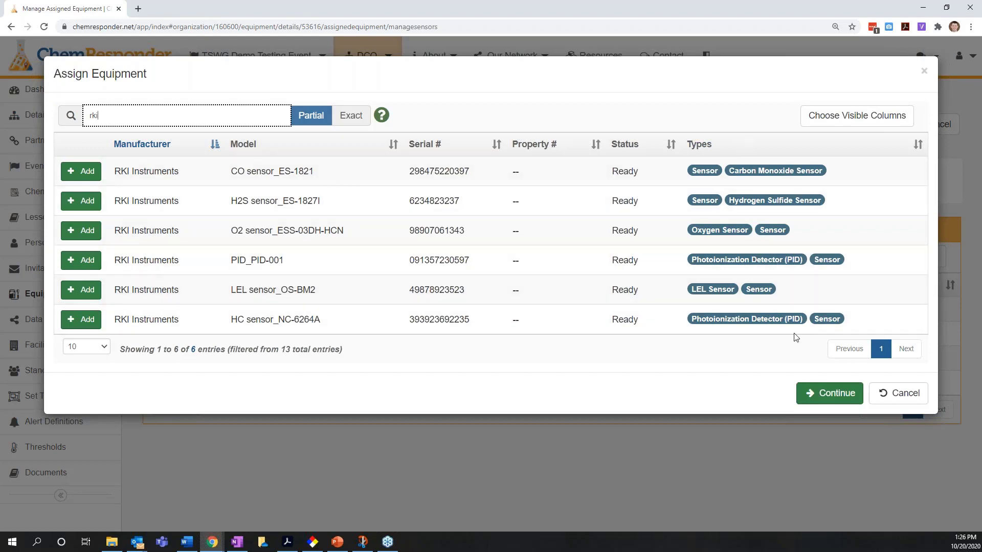
left_click(912, 400)
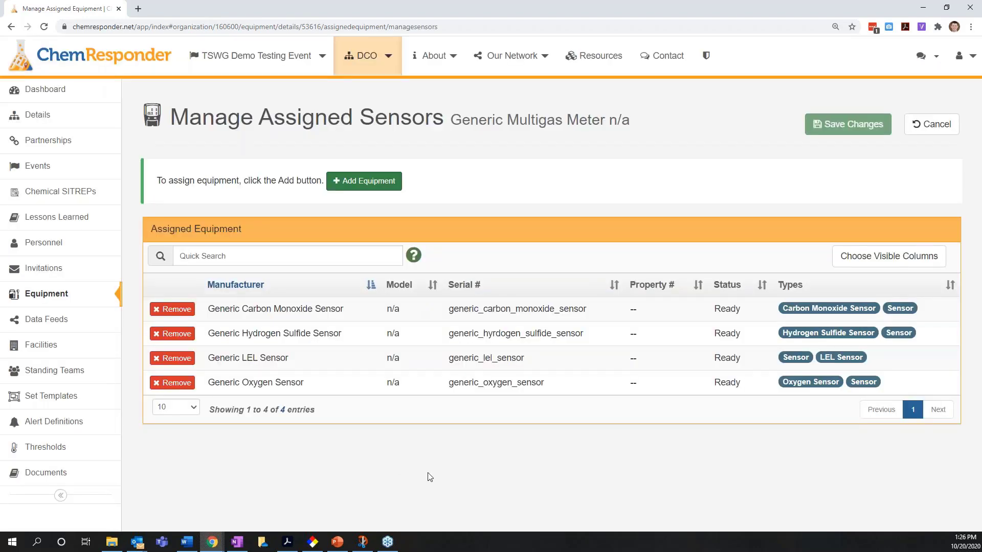
left_click(931, 124)
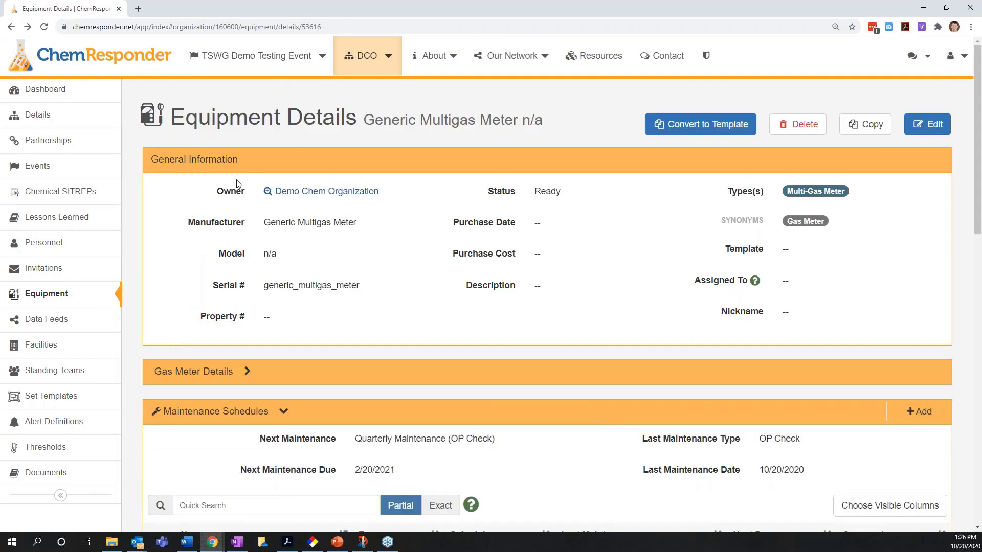
- Switch to the TSWG Demo Testing Event and open its configured threshold sets
left_click(256, 56)
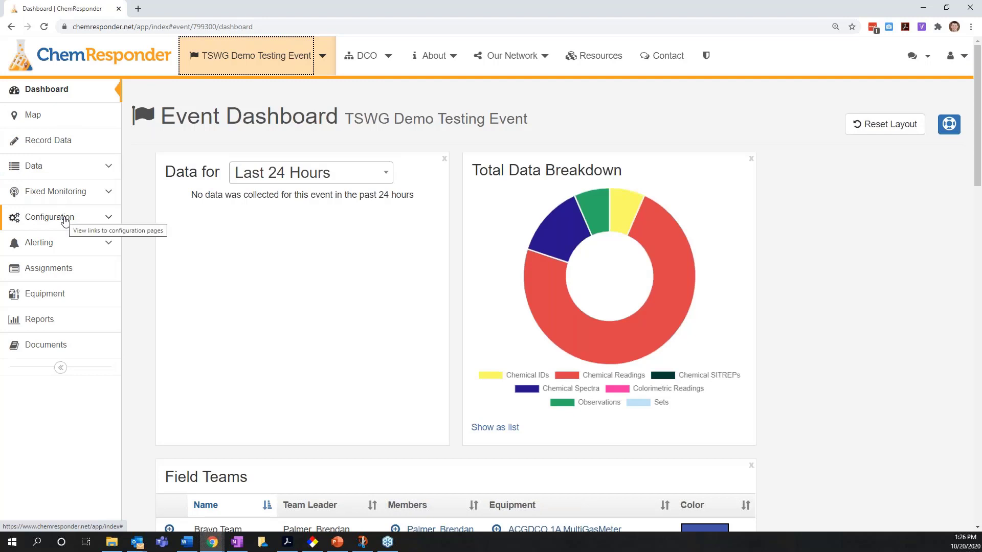
left_click(240, 101)
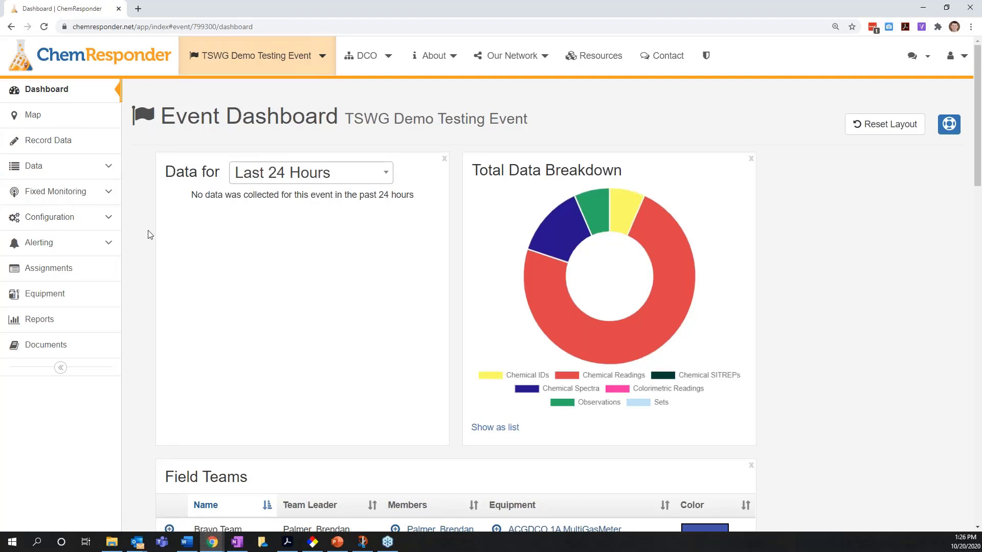
left_click(88, 224)
scroll(143, 264, "down", 1)
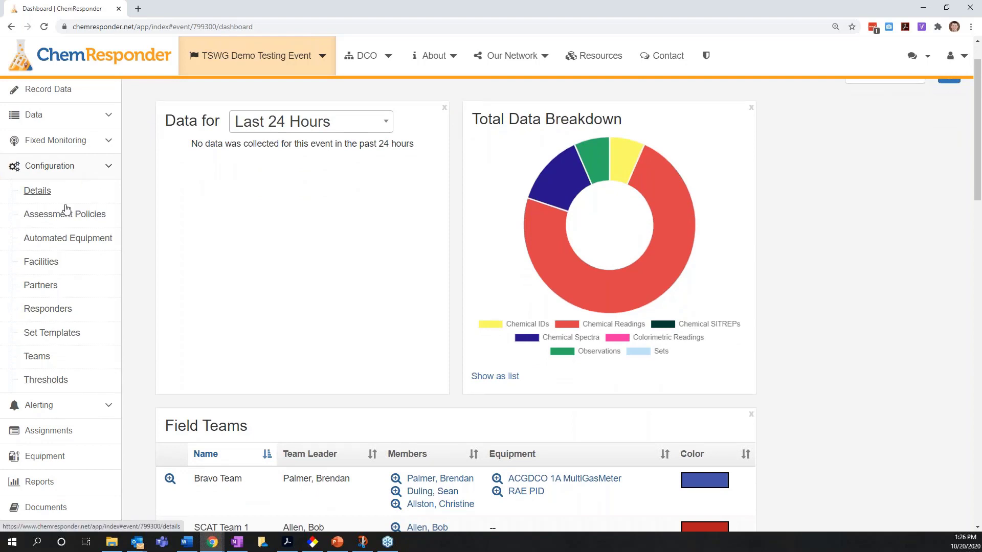
left_click(57, 385)
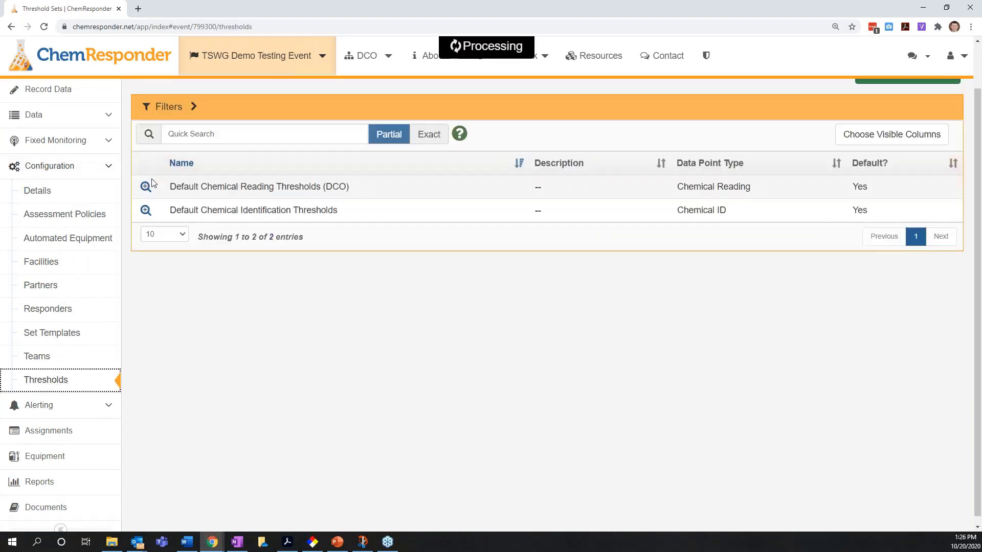
- Open the Default Chemical Reading Thresholds (DCO) set and examine its concentration ranges for each sensor type
left_click(216, 353)
scroll(302, 353, "up", 1)
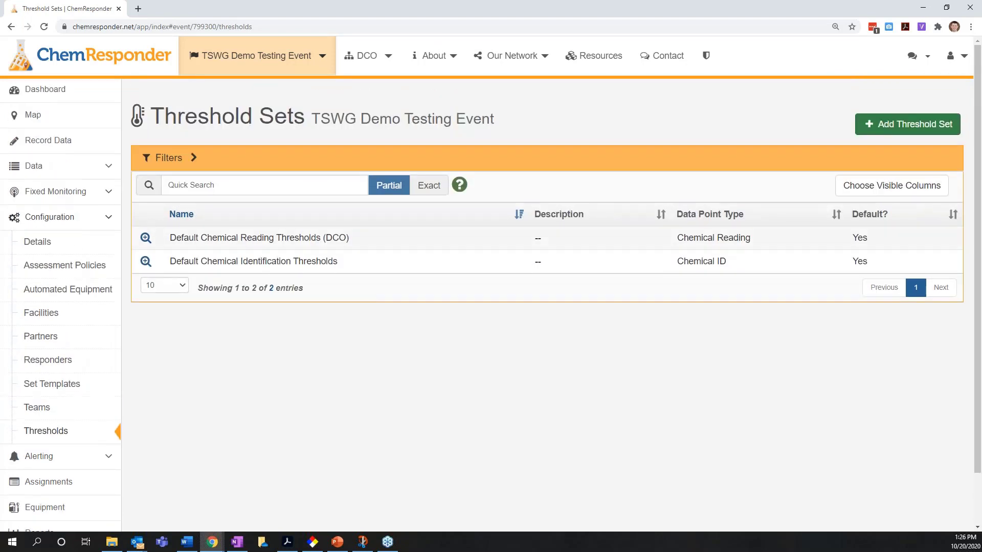
left_click_drag(217, 237, 282, 237)
left_click(341, 237)
left_click(147, 238)
scroll(179, 235, "down", 1)
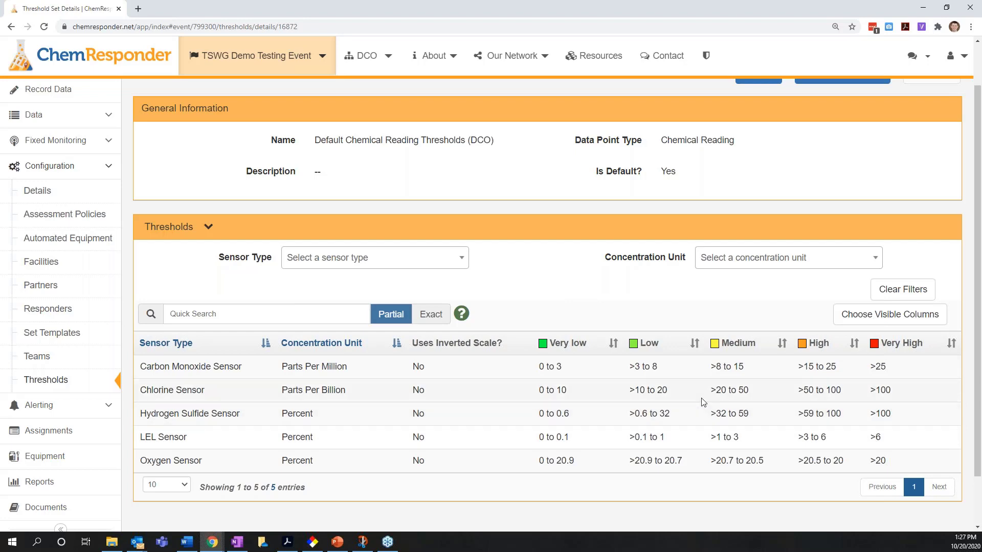
scroll(609, 399, "up", 1)
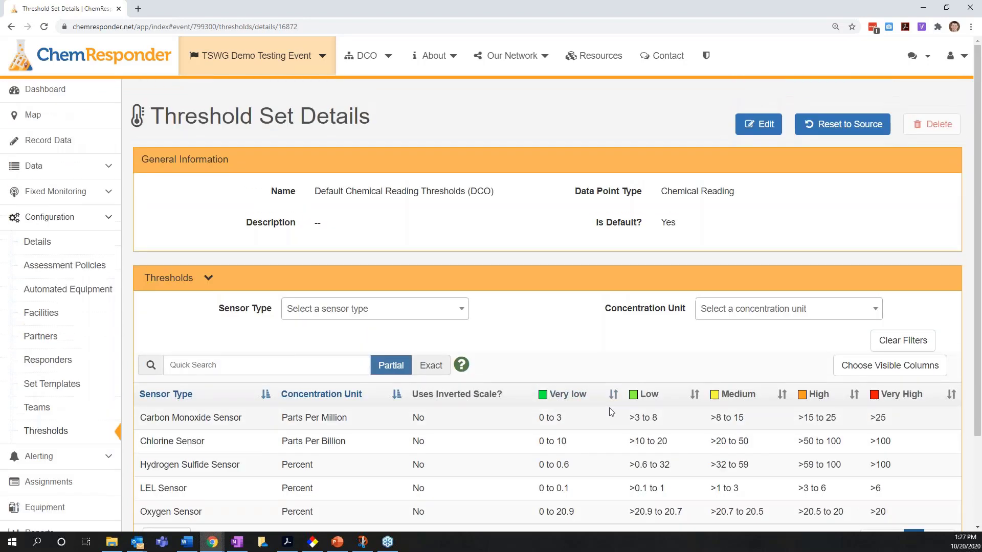
scroll(608, 399, "down", 1)
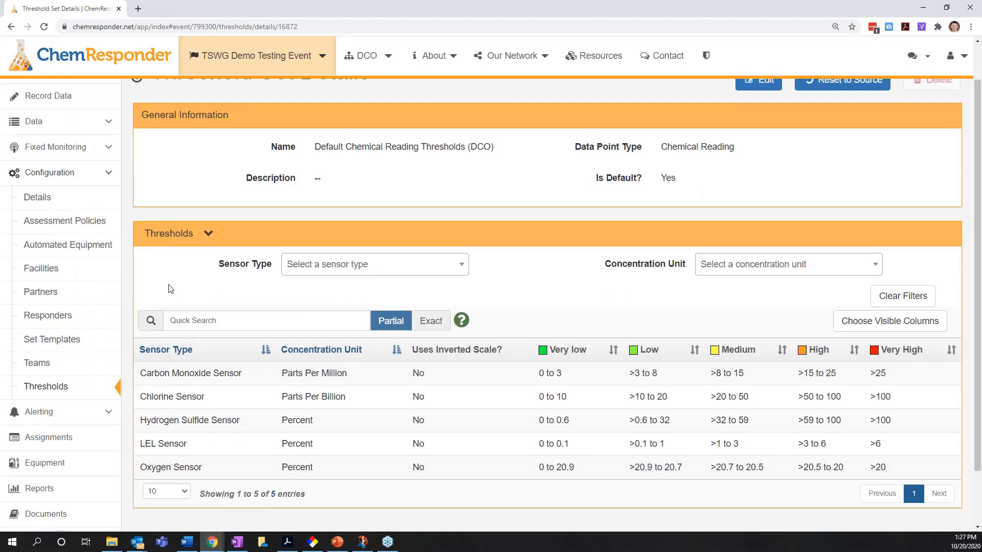
- Open the event map and show the sensor readings of the chemical reading from 12/04/2019 09:22
scroll(169, 285, "up", 1)
left_click(66, 127)
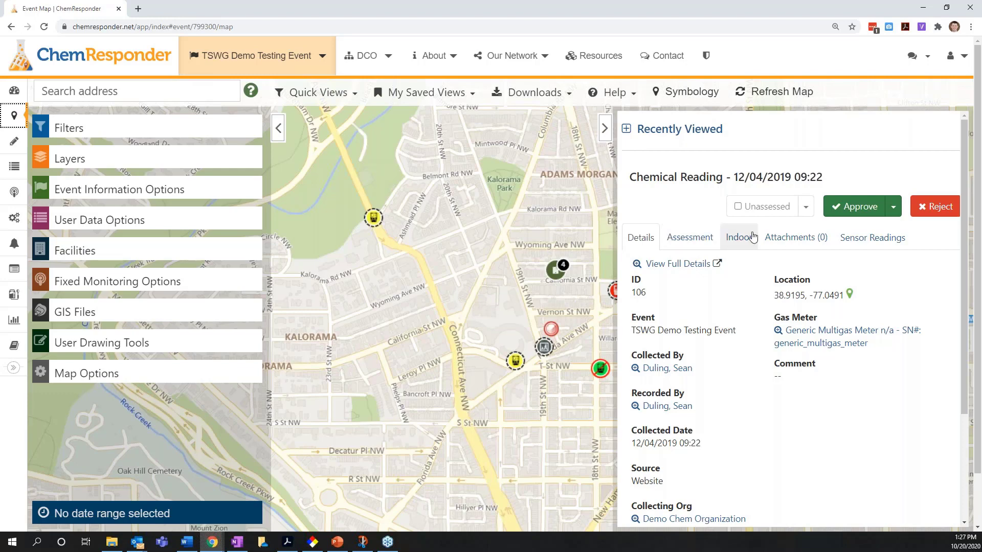
left_click(867, 242)
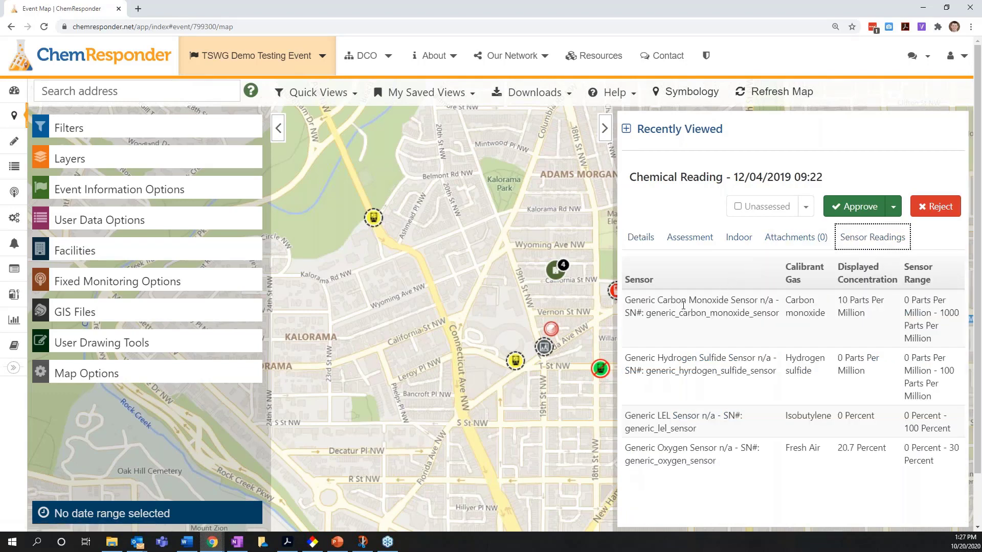
- Show chemical reading 106's quick details from its map marker, examine its carbon monoxide concentration, and close the marker's popup
left_click(373, 219)
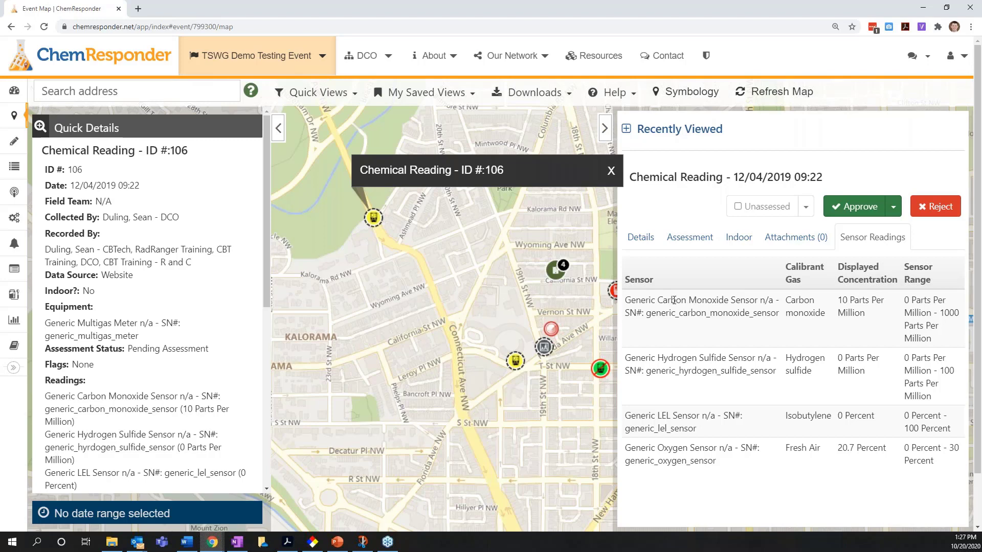
left_click_drag(659, 300, 727, 302)
left_click(728, 302)
left_click_drag(847, 298, 850, 301)
left_click(850, 302)
left_click(611, 172)
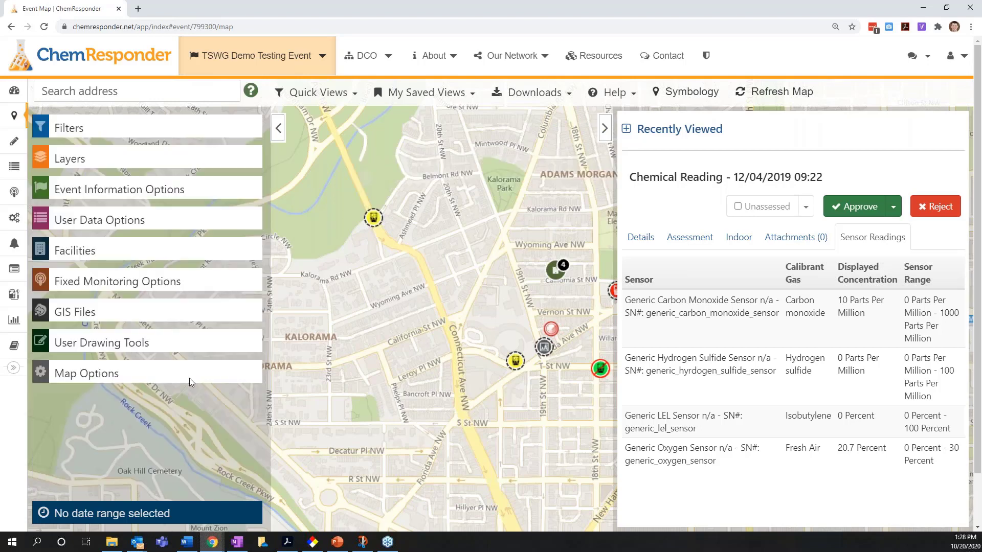